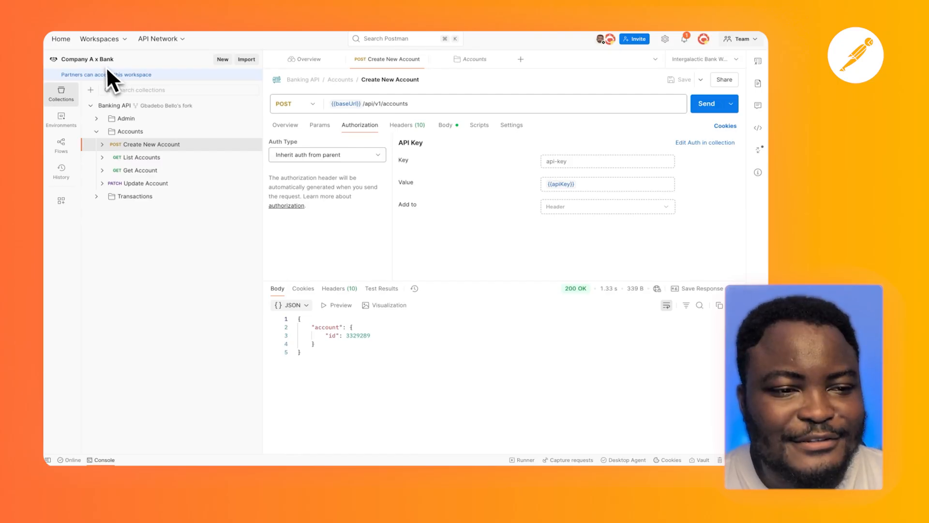
Open the Company A x Bank workspace settings and examine the roles offered when inviting partners, closing the invitation without sending it
left_click(102, 60)
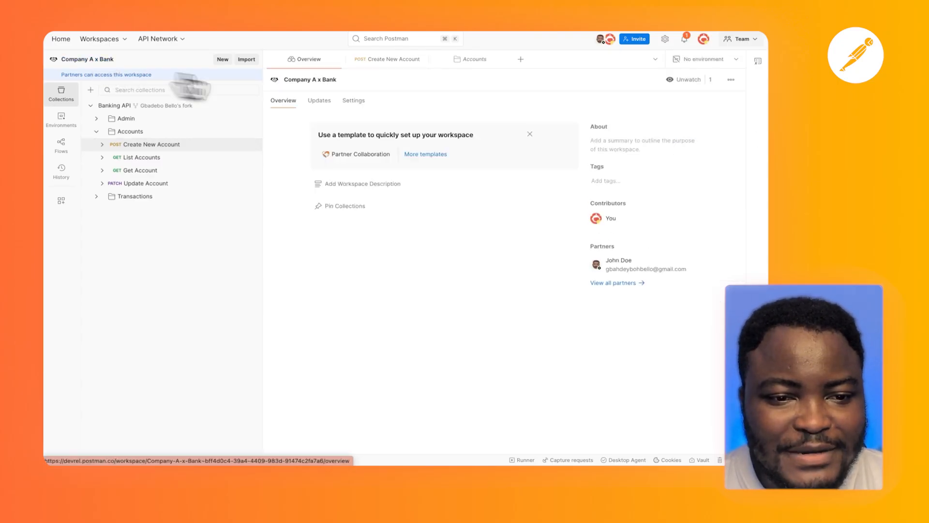
left_click(354, 101)
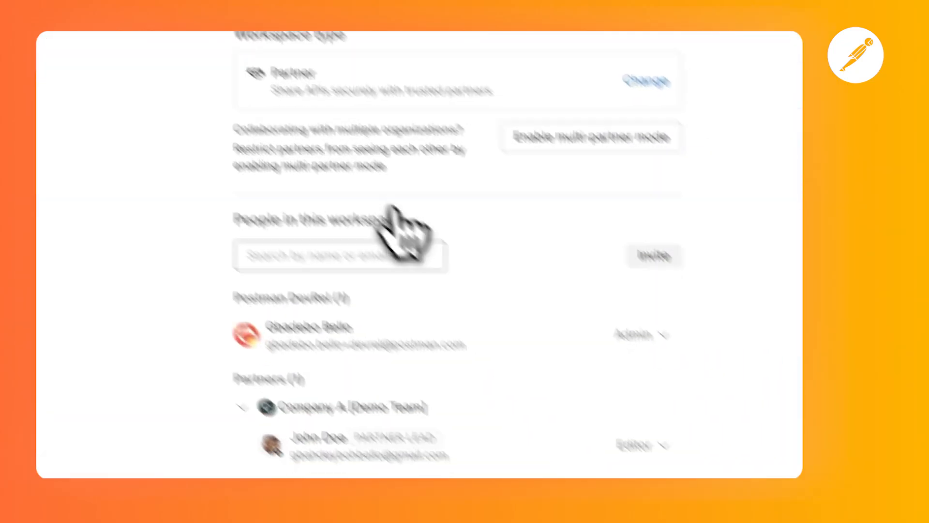
left_click(609, 220)
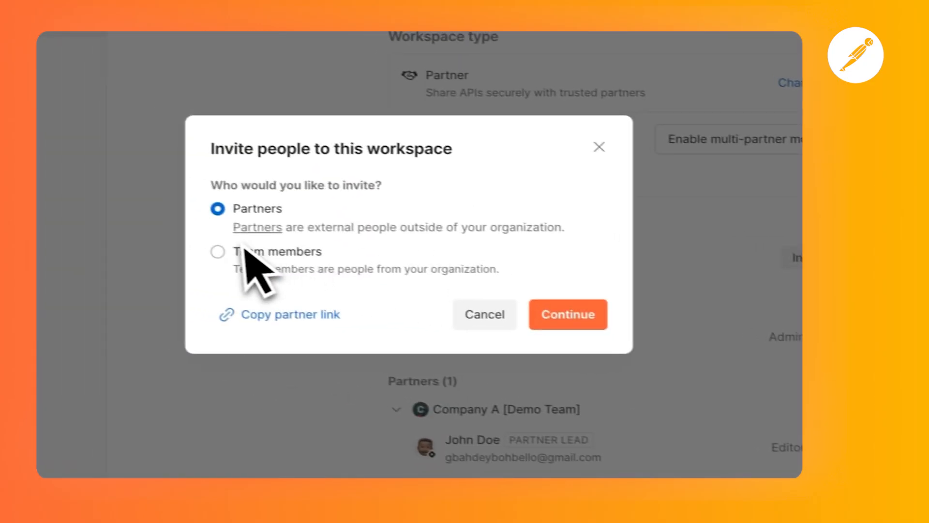
left_click(371, 276)
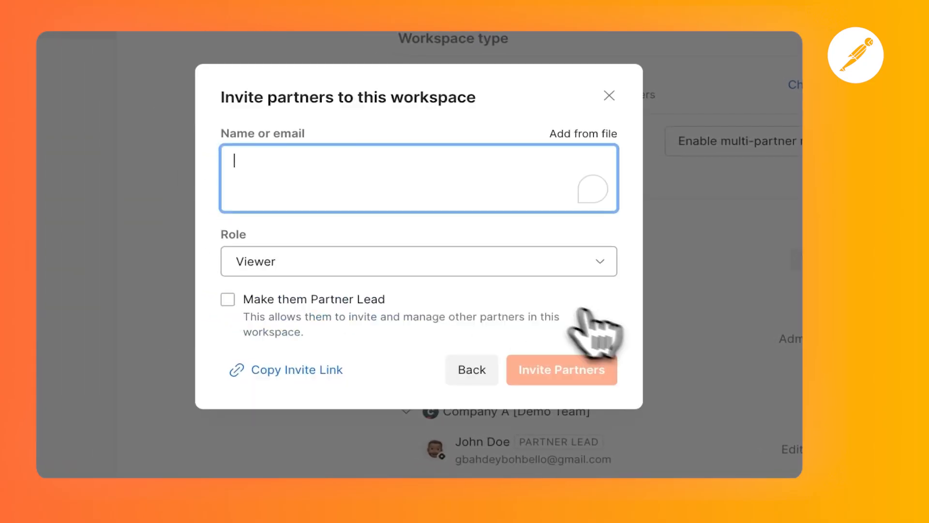
left_click(304, 266)
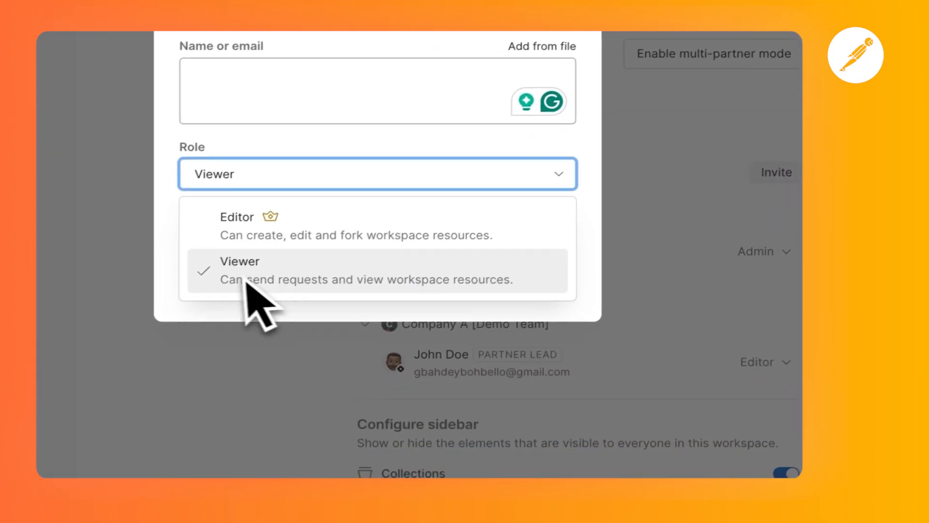
left_click(577, 133)
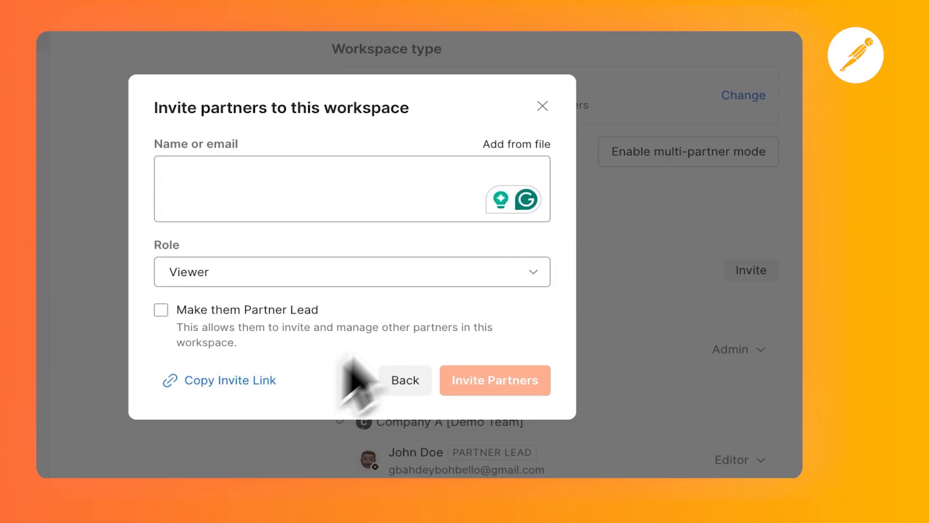
left_click(543, 115)
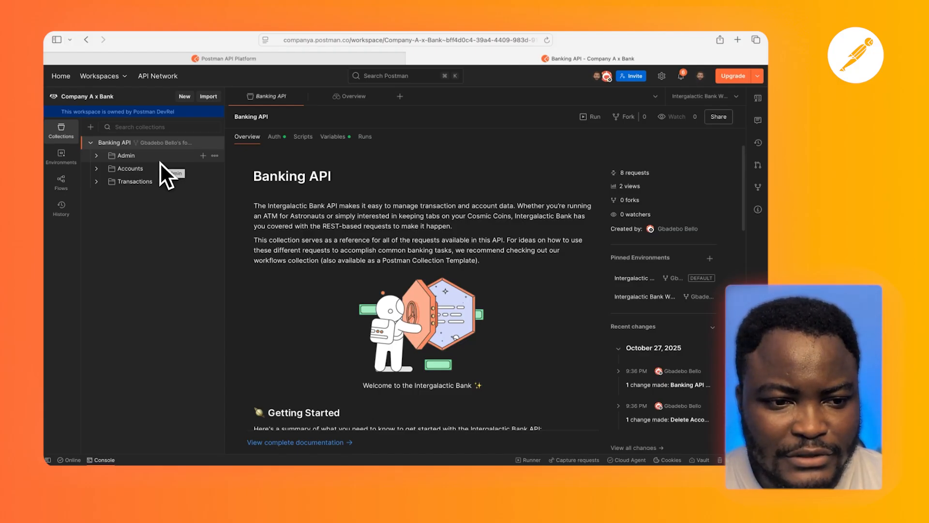
In the partner's session, send the Generate API key request from the Banking API's Admin folder
left_click(138, 155)
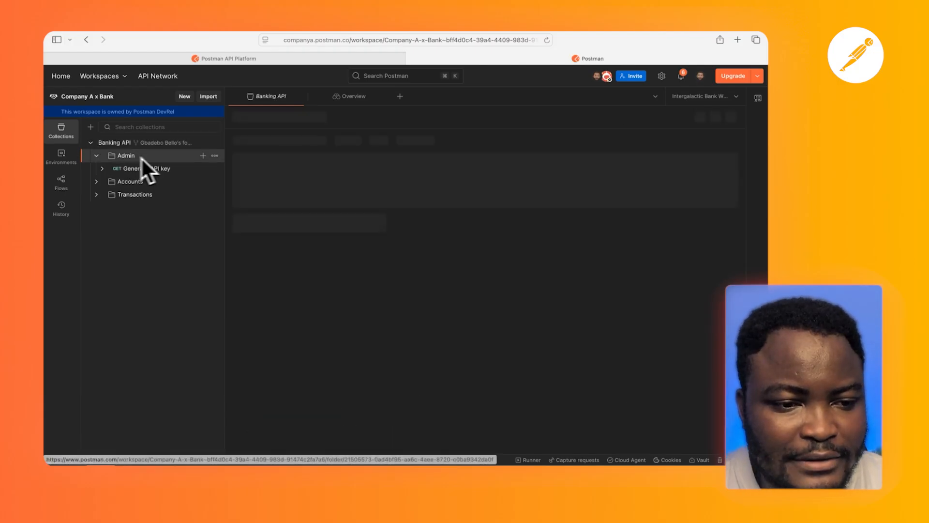
left_click(164, 169)
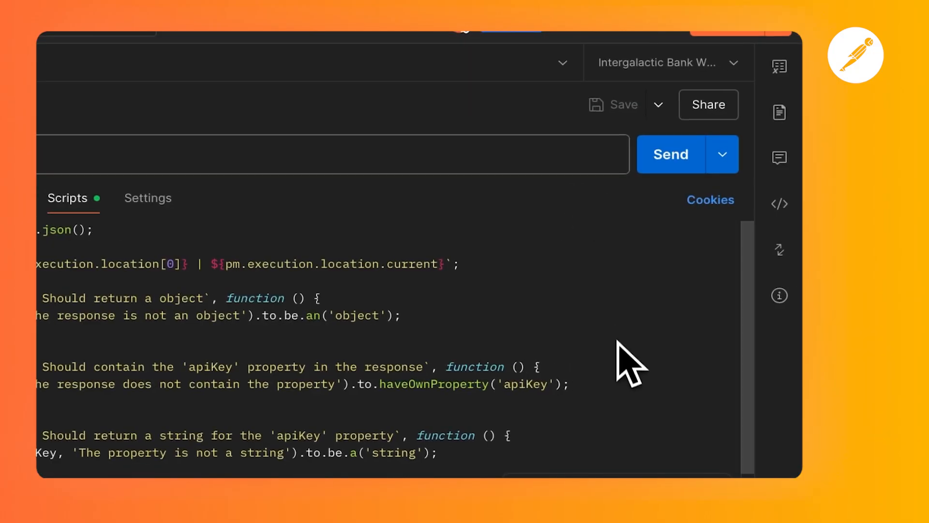
left_click(692, 169)
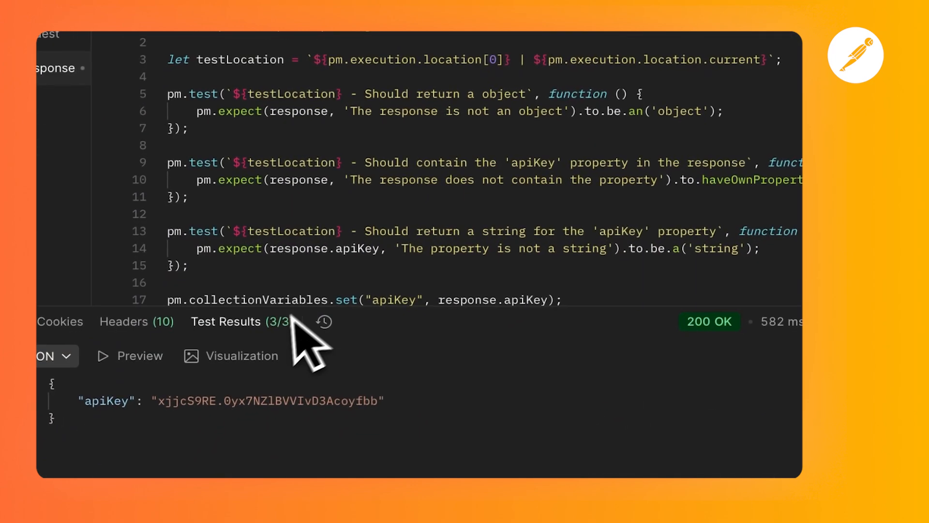
Highlight the post-response script line that stores the response's apiKey as a collection variable
scroll(366, 273, "down", 2)
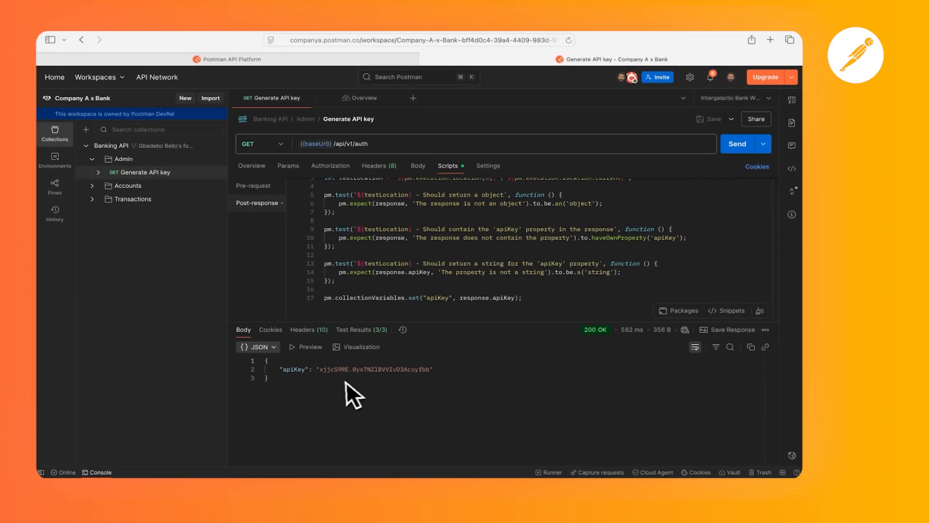
left_click(526, 298)
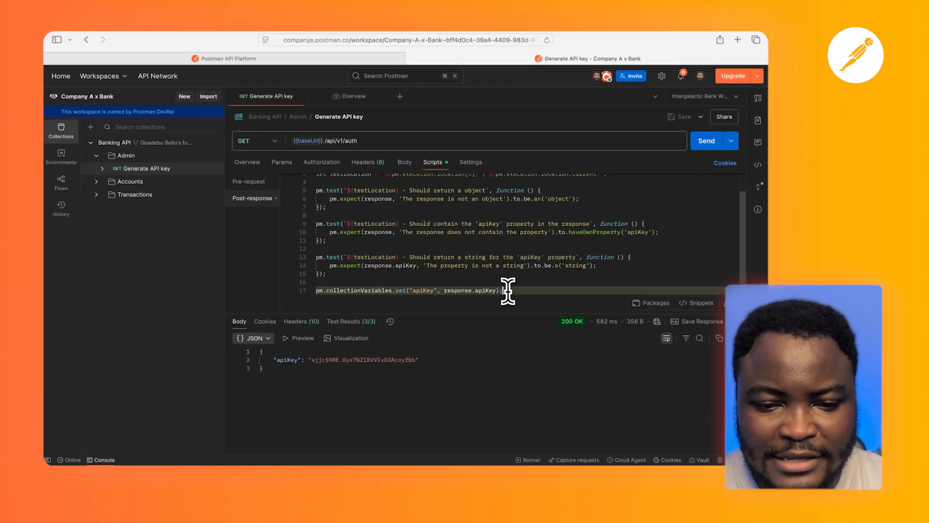
left_click_drag(507, 291, 330, 291)
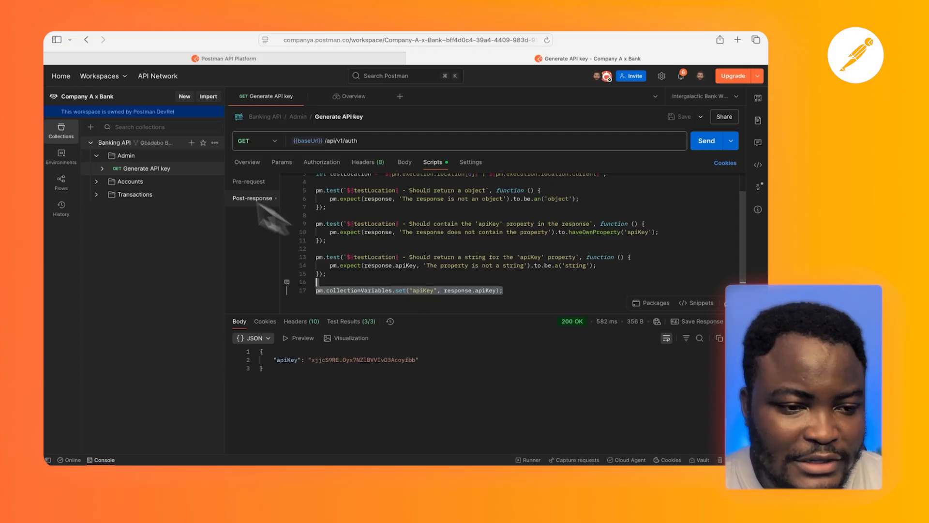
Send the Create New Account request from the Accounts folder
left_click(124, 183)
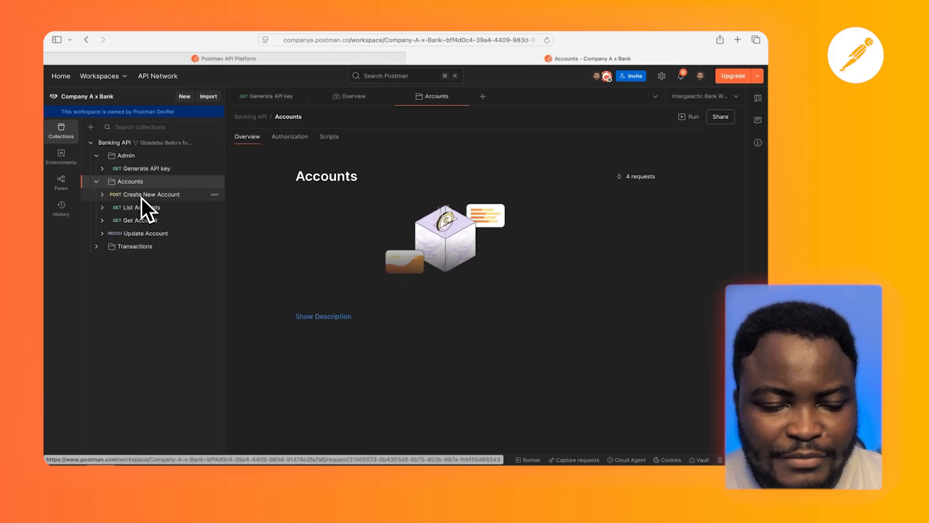
left_click(141, 195)
left_click(705, 143)
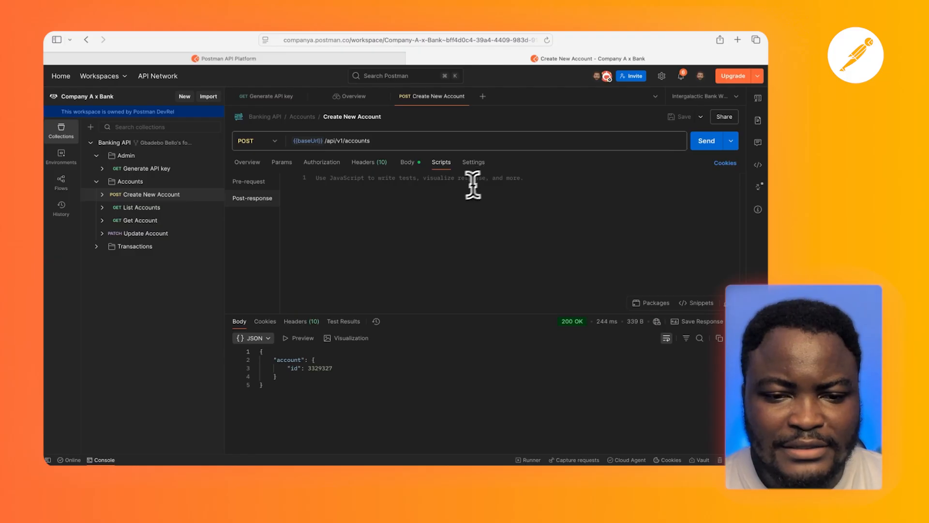
Add the "Status code: Code is 200" snippet to the Create New Account request's post-response script
left_click(353, 264)
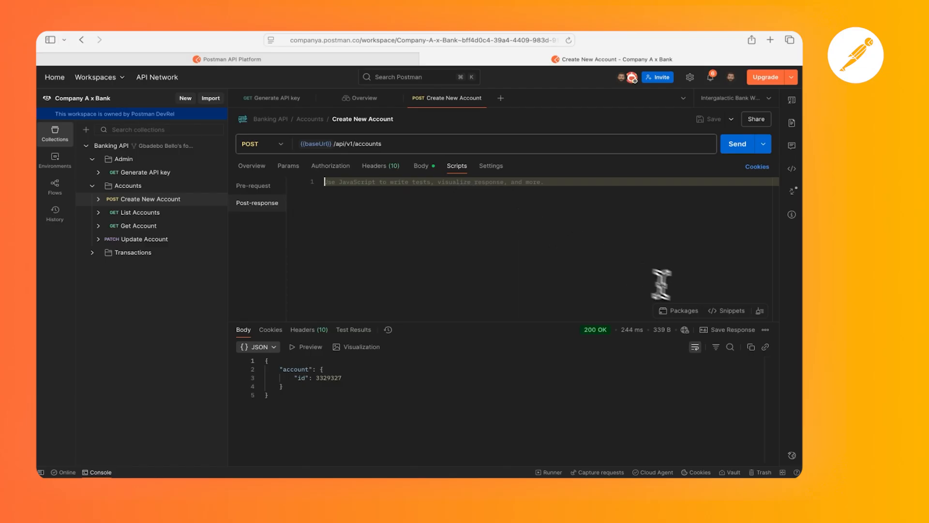
left_click(715, 312)
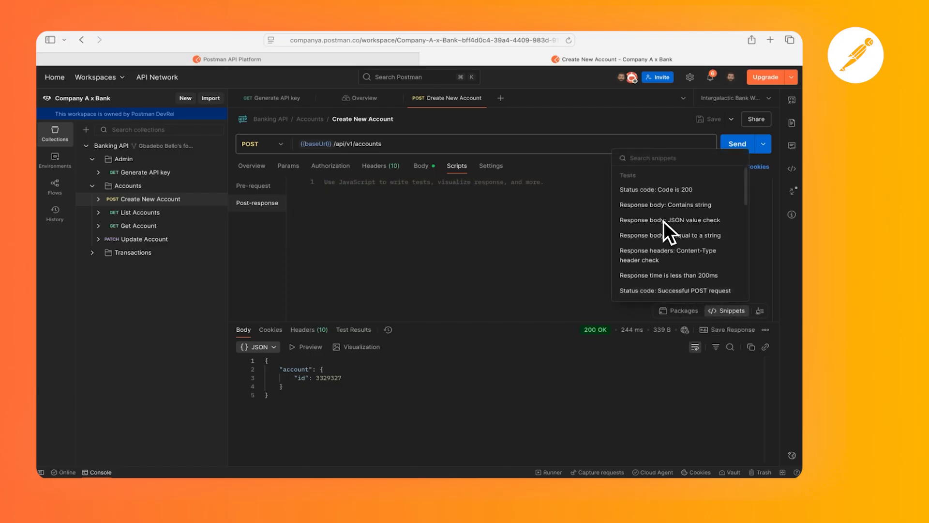
left_click(644, 190)
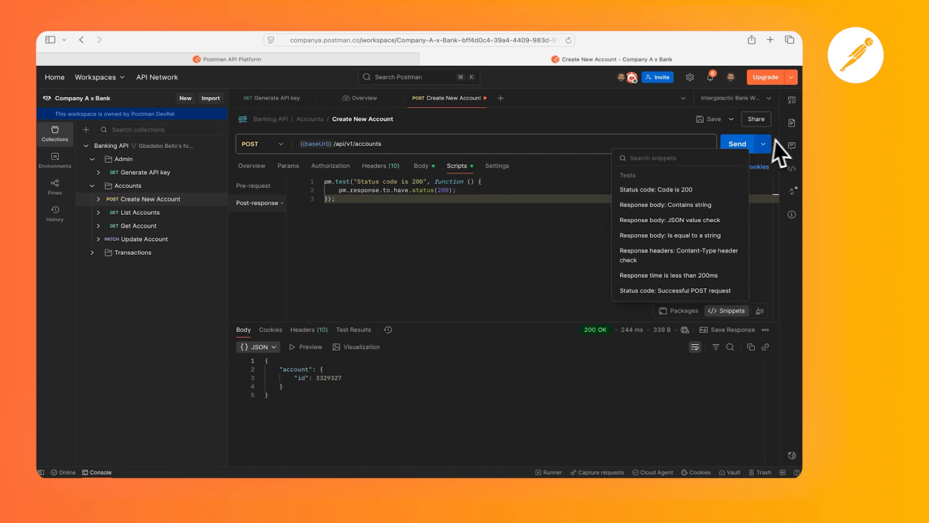
left_click(556, 172)
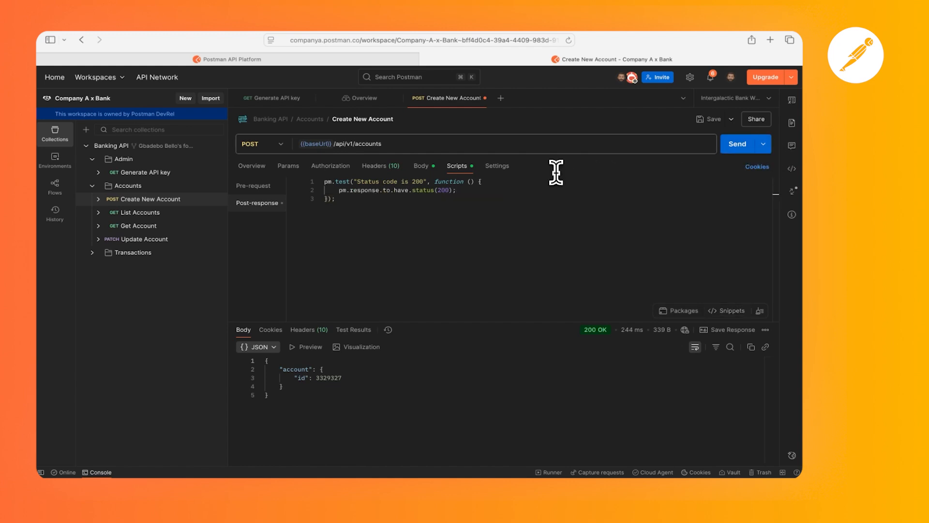
Comment on the status assertion lines, mentioning the workspace admin with the text "can we add seme contract tests here"
left_click(469, 192)
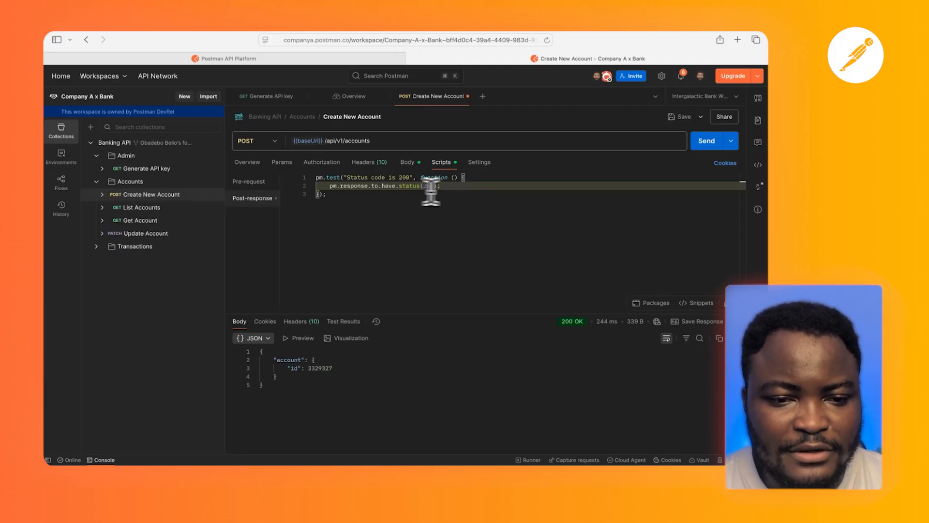
left_click_drag(328, 186, 455, 192)
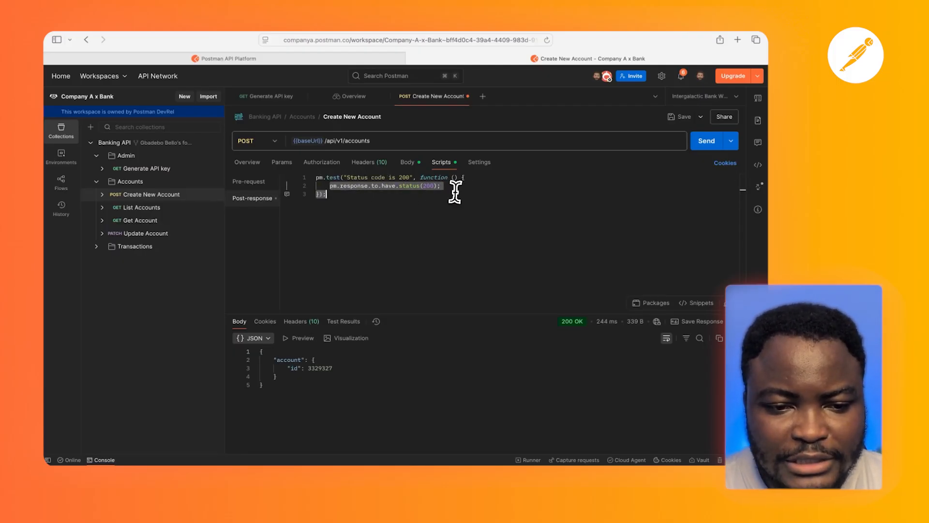
left_click(287, 194)
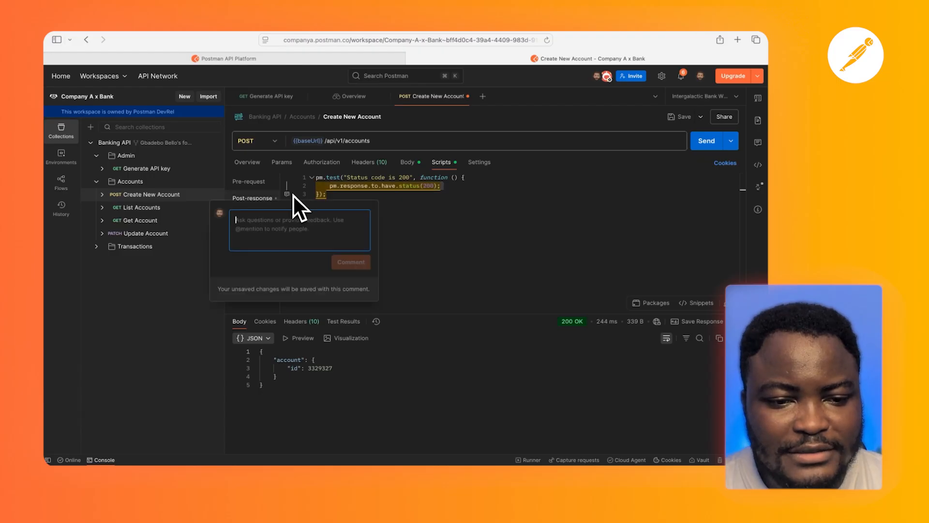
type("@gba")
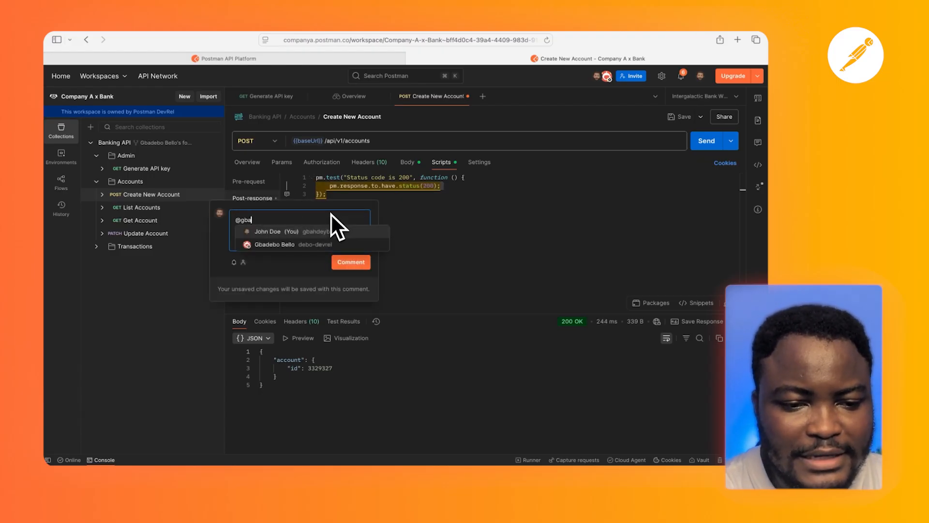
left_click(314, 244)
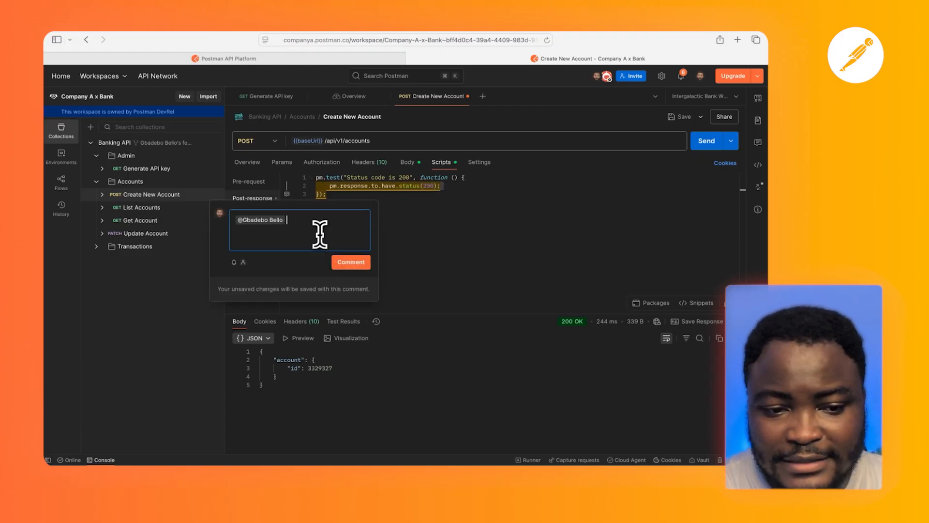
type("cabn")
type("we add seme contract tests here")
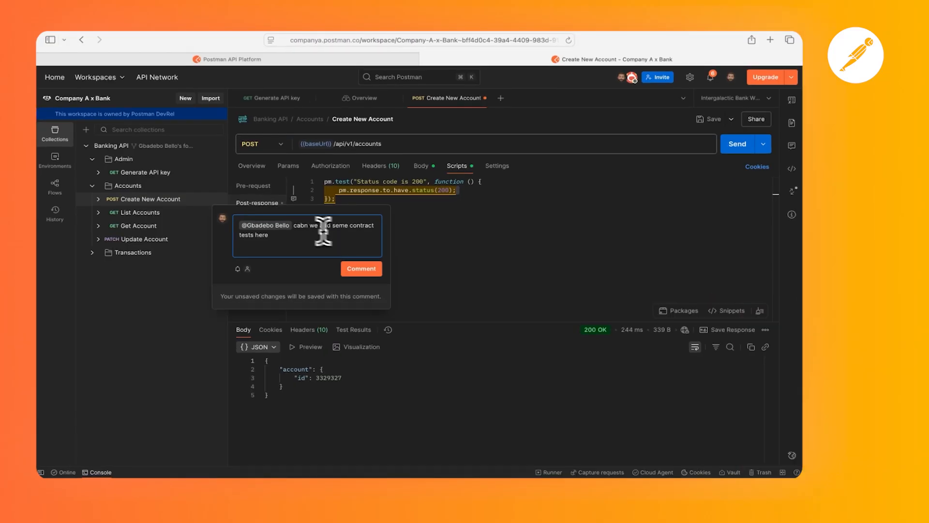
left_click(296, 220)
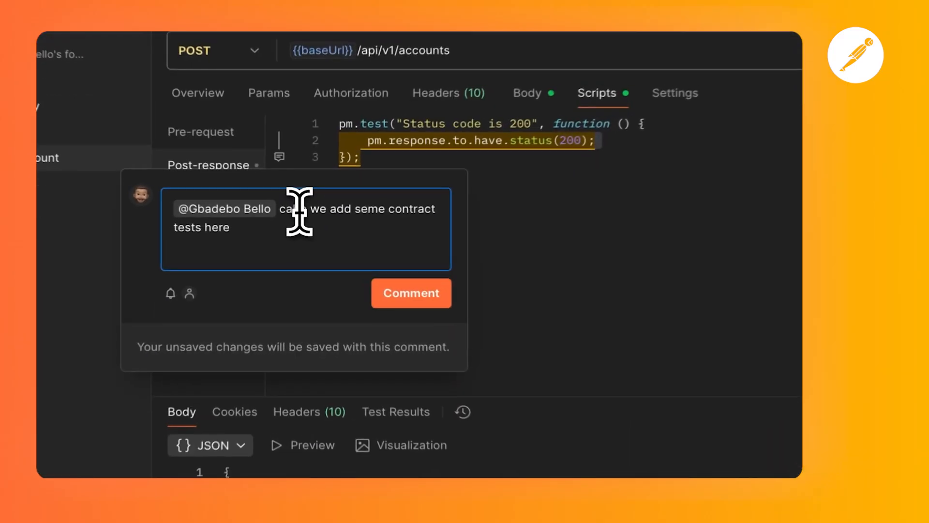
key("BackSpace")
left_click(429, 292)
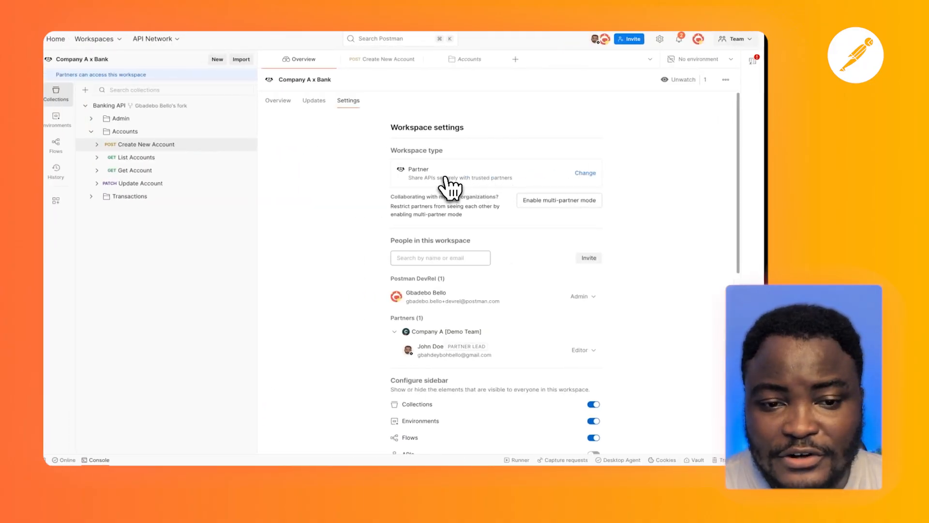
In the workspace admin's session, open the comment from the mention notification and reply "Roger that!"
left_click(679, 39)
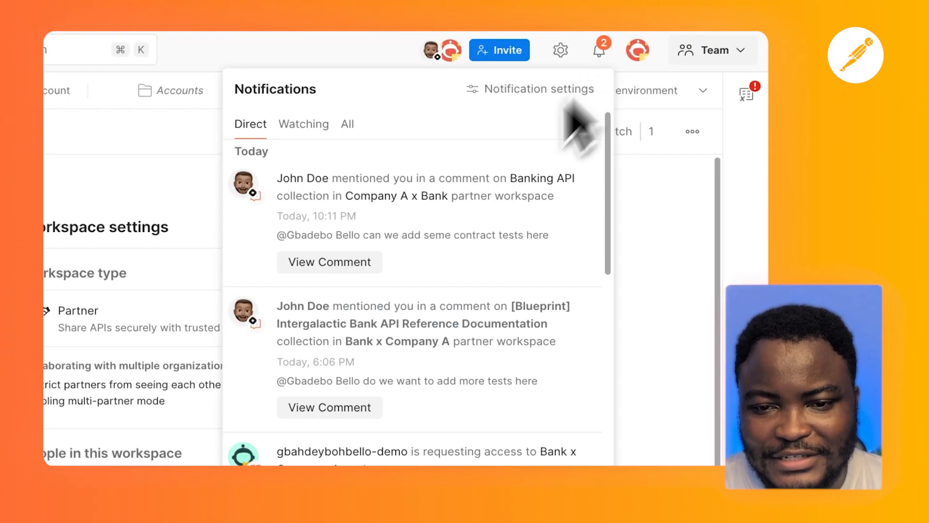
left_click(346, 266)
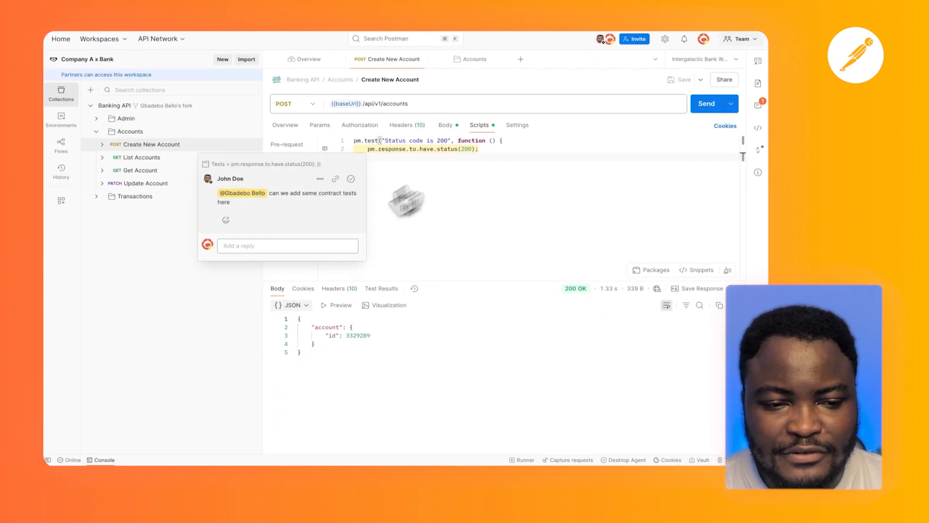
left_click(300, 248)
type("Roger that")
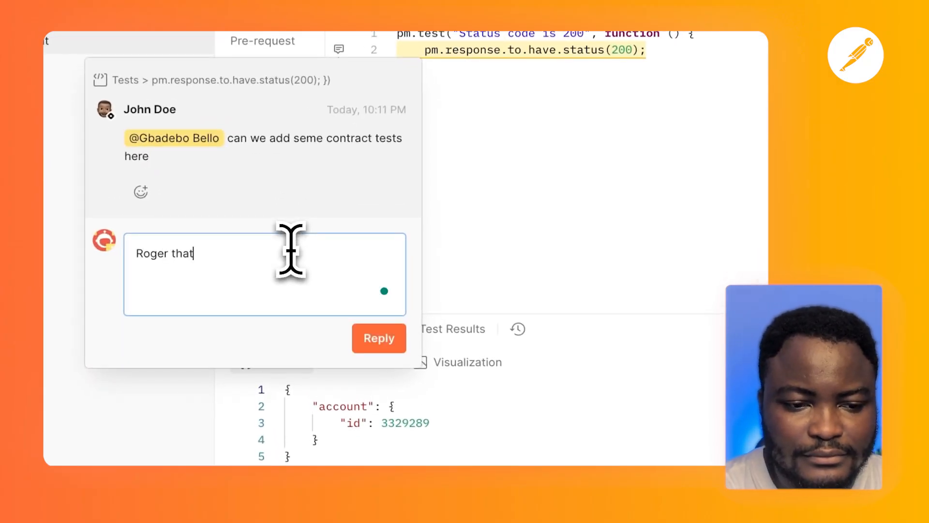
type("!")
left_click(375, 341)
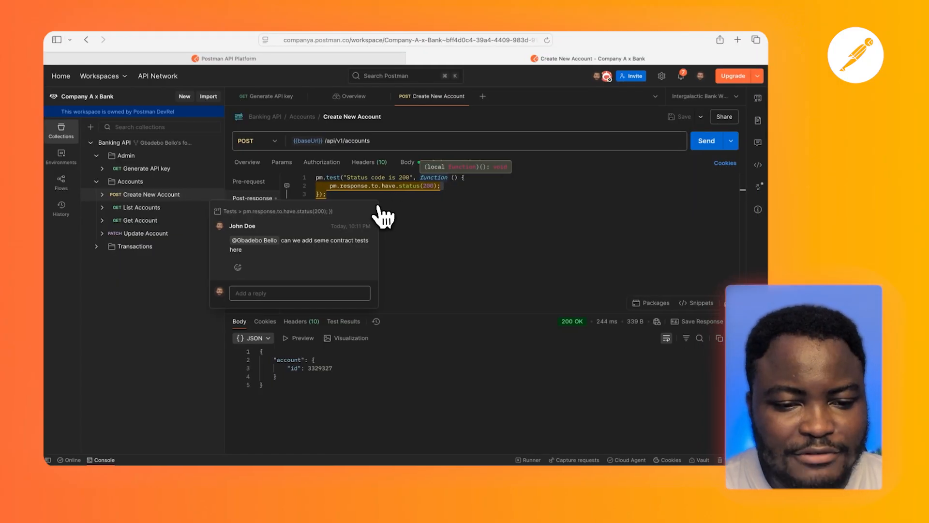
In the partner's session, view the reply to the script comment from its notification
left_click(681, 75)
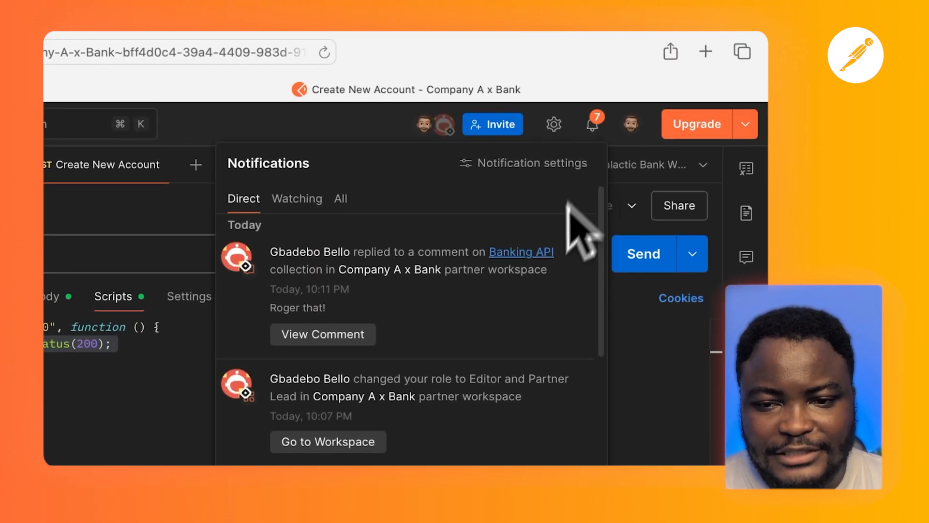
left_click(363, 336)
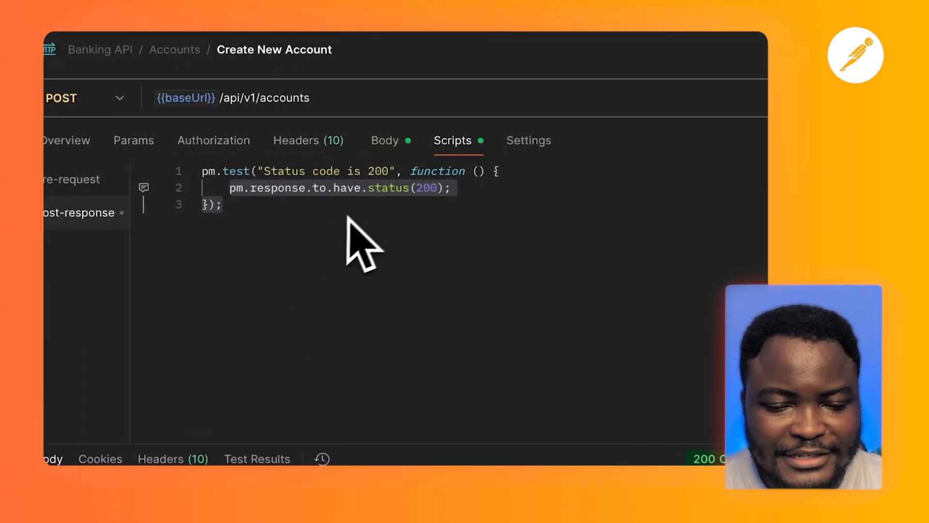
left_click(369, 206)
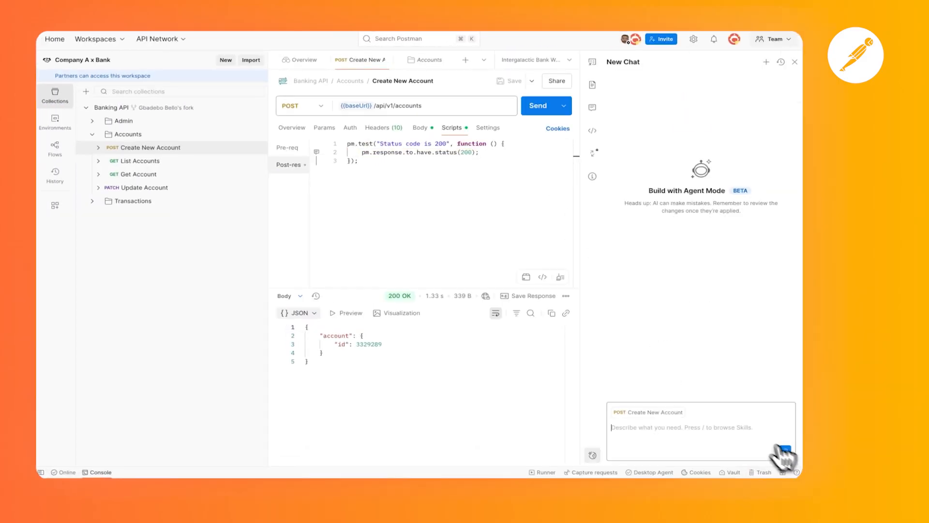
In the admin's session, prompt Agent Mode with "Generates a contract test fopr this request" and send the Create New Account request
left_click(670, 420)
type("Generates a contr")
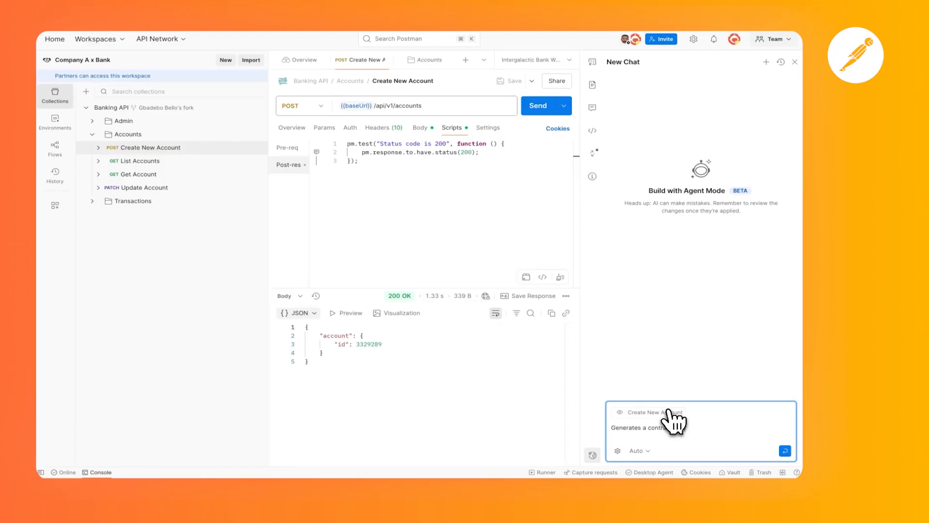
key("Return")
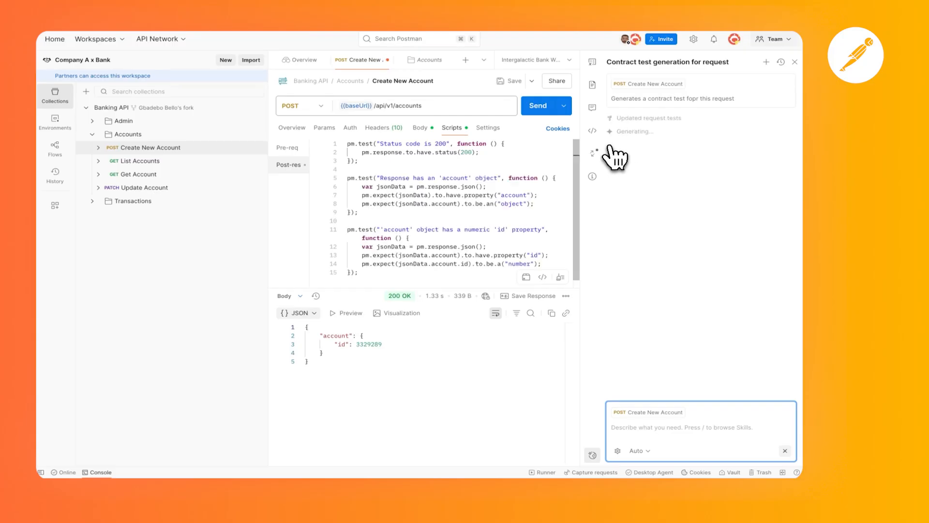
left_click(533, 109)
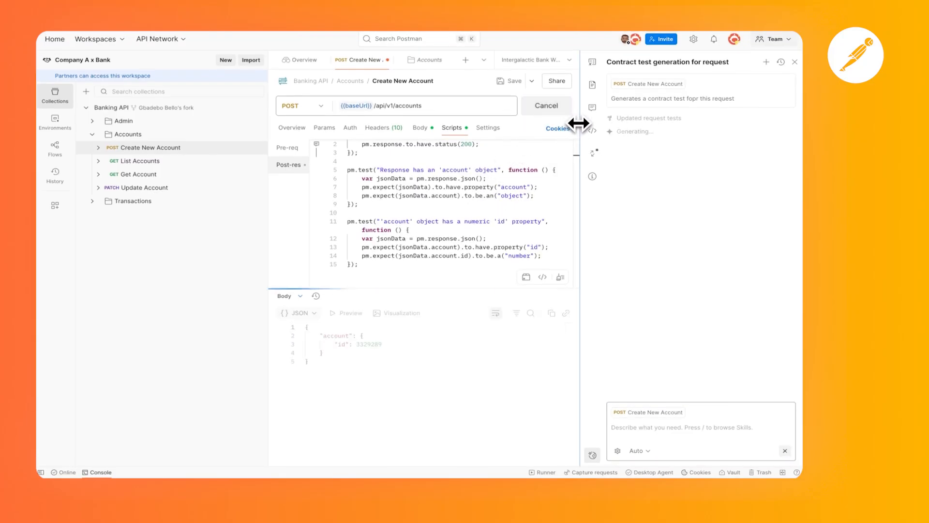
Close the Agent Mode panel and reply "Tests added!" in the comment thread on the Create New Account script
left_click(710, 90)
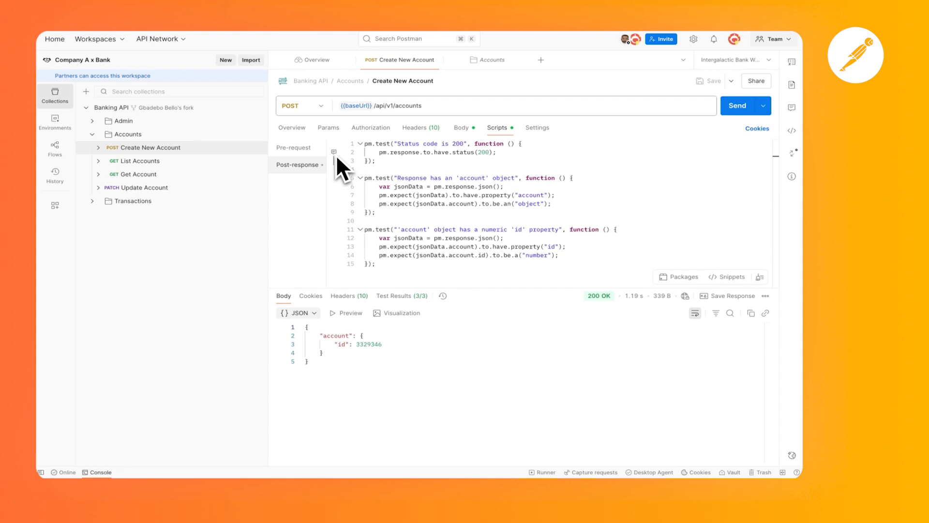
left_click(792, 108)
left_click(733, 251)
type("T")
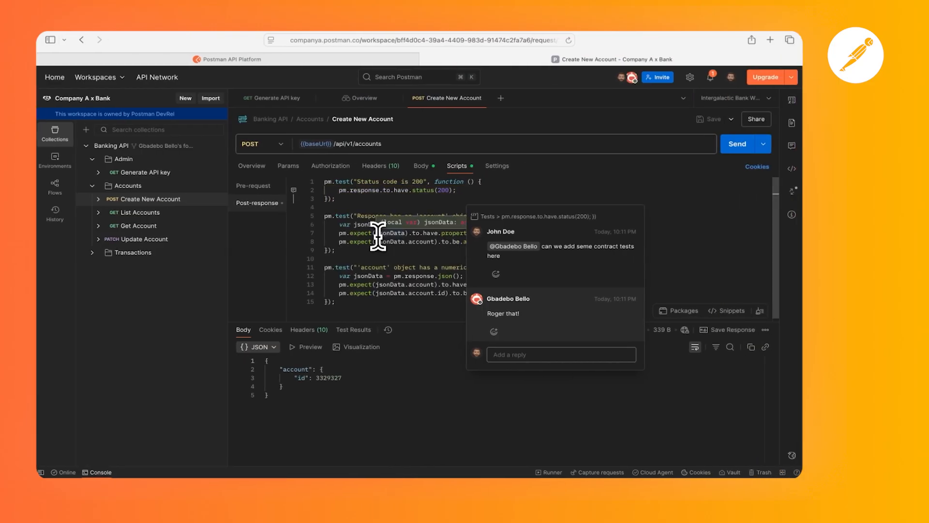
In the partner's session, review the added contract tests in the Create New Account post-response script and open the Banking API collection
left_click_drag(336, 302, 322, 214)
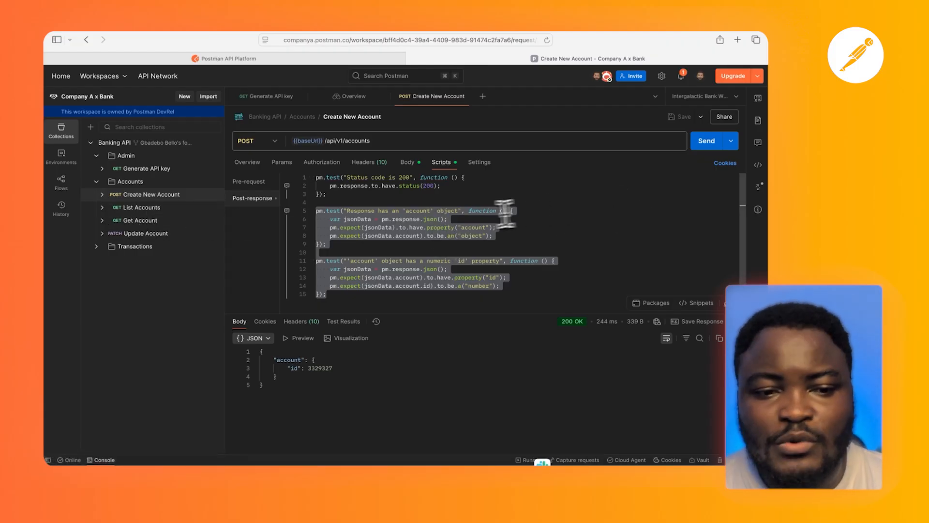
left_click(466, 219)
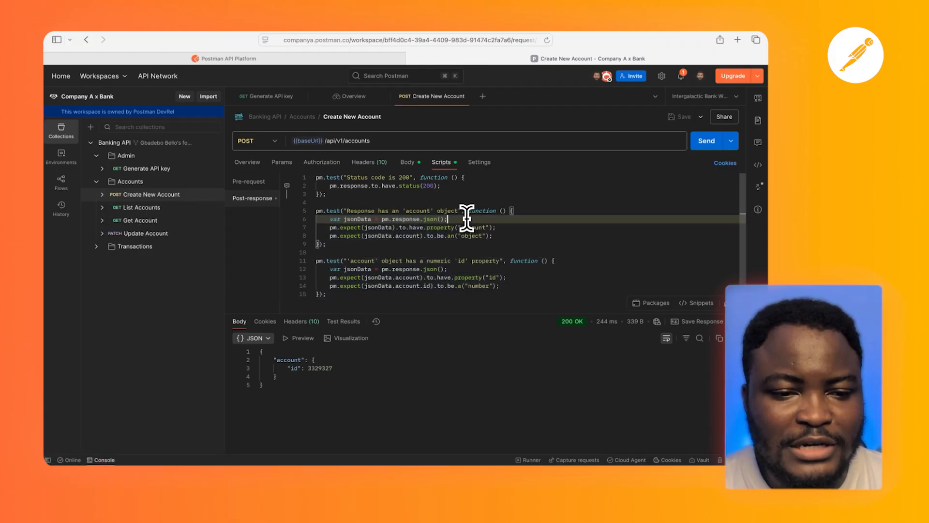
left_click(119, 143)
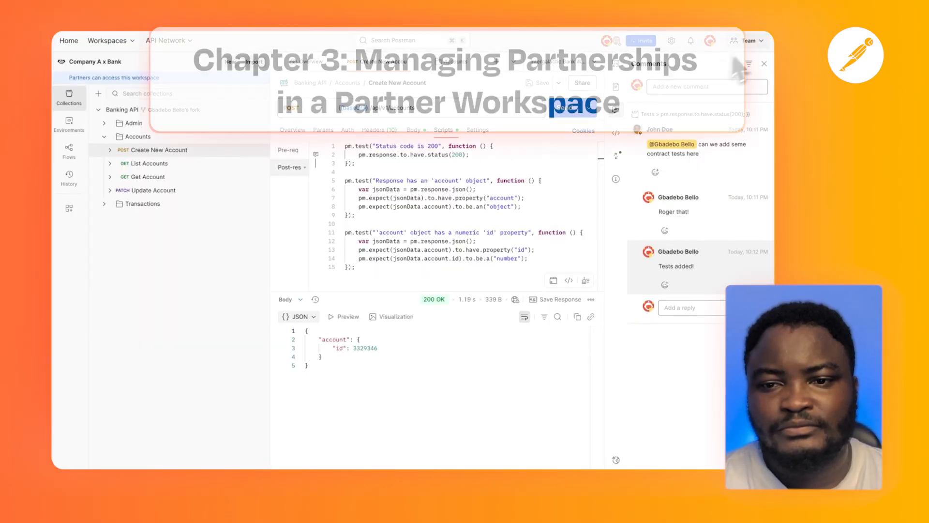
In the admin's session, open the team's Partnerships settings, inspect the partner under Company A [Demo Team], and view the partnerships held as a partner
left_click(748, 69)
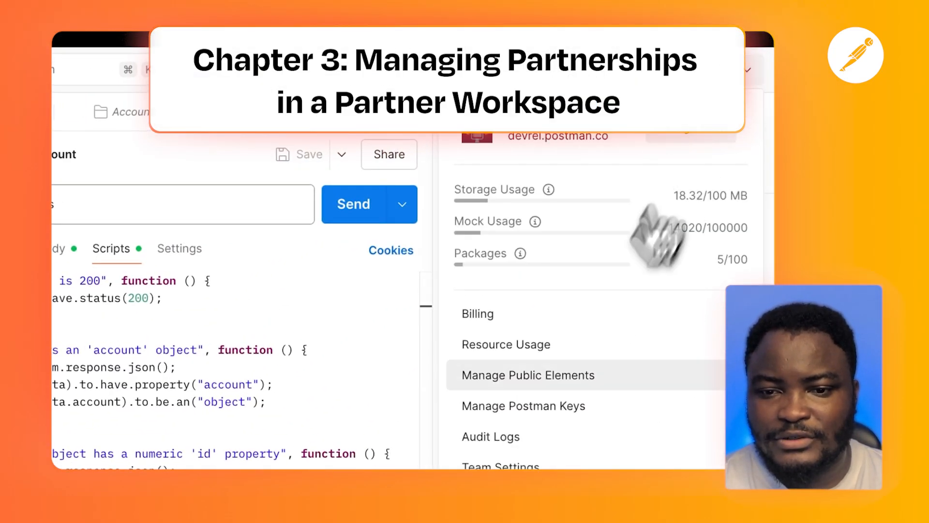
left_click(513, 382)
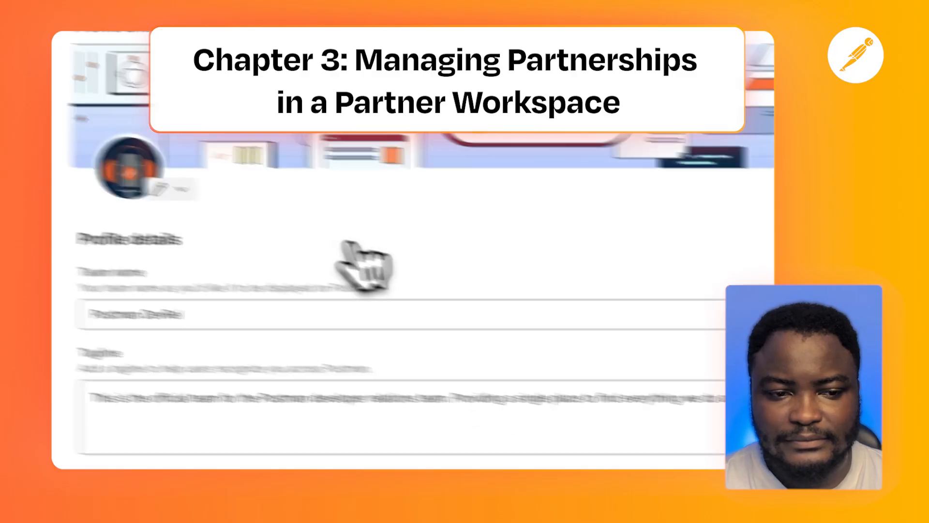
left_click(288, 330)
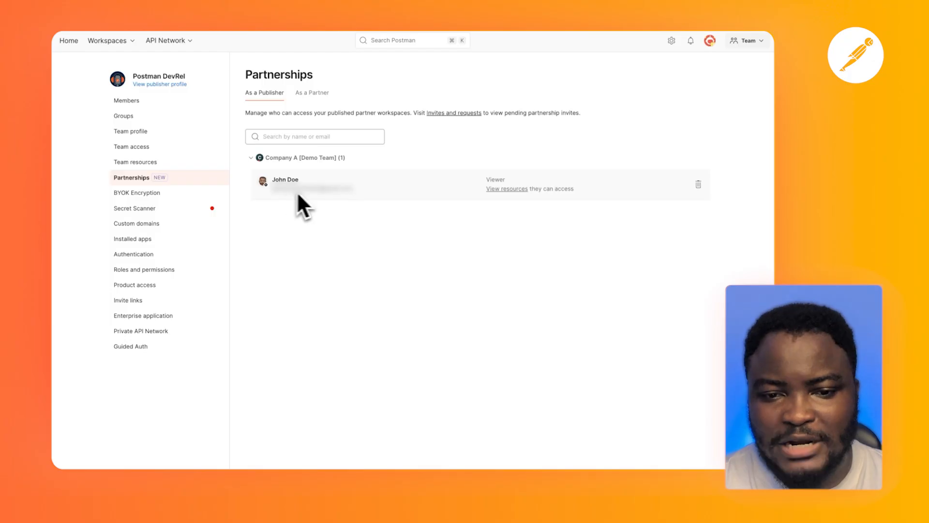
left_click_drag(363, 195, 274, 192)
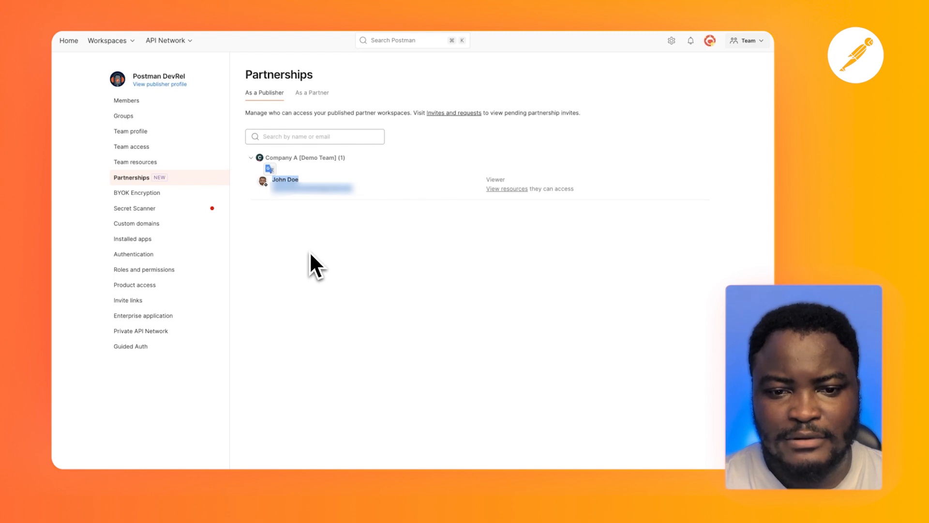
left_click(396, 215)
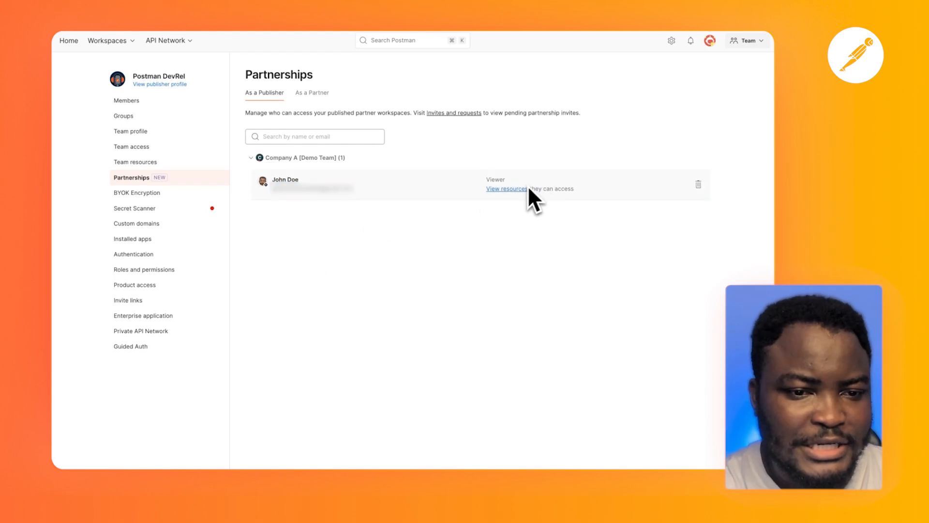
left_click(327, 93)
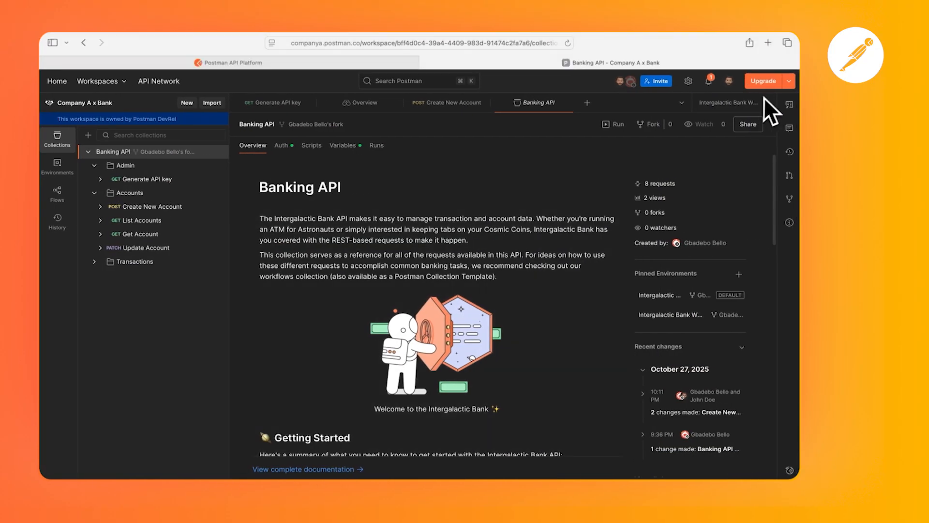
In the partner's session, open the team's Partnerships settings and view the partnerships held as a partner
left_click(789, 81)
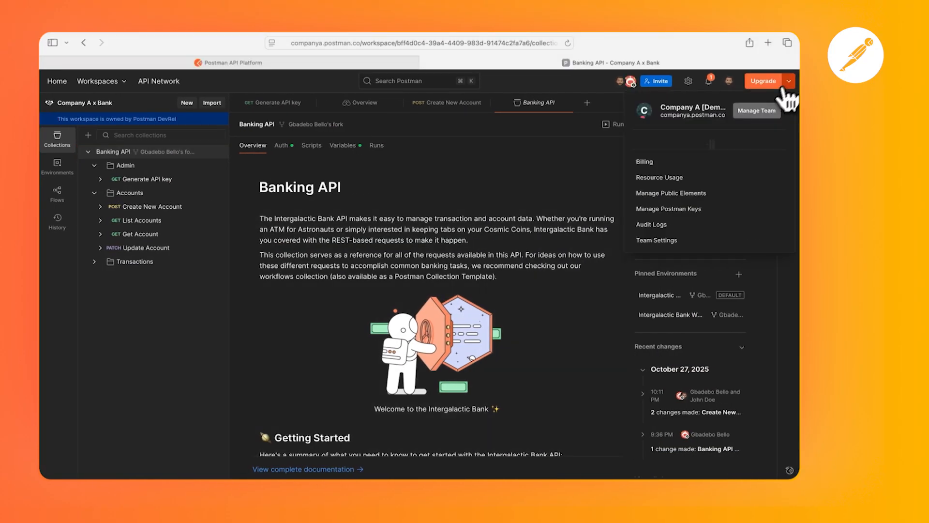
left_click(649, 379)
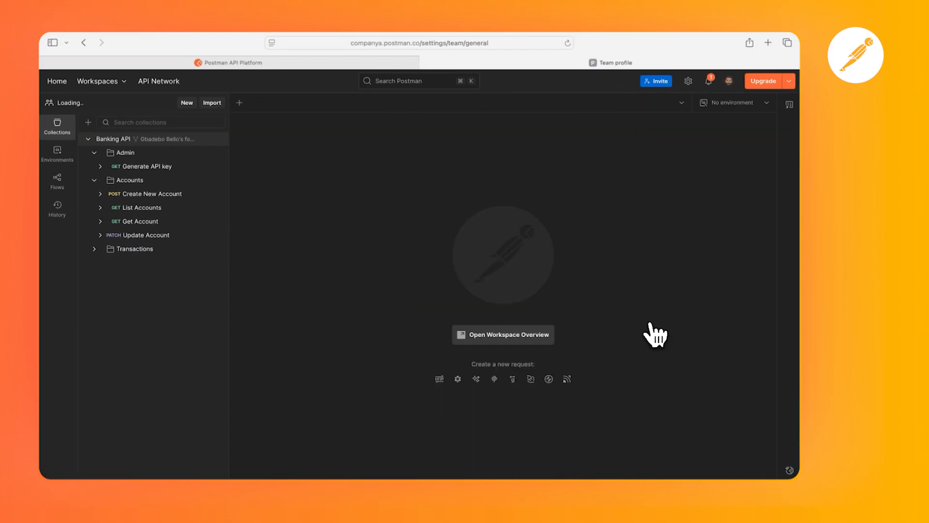
left_click(167, 221)
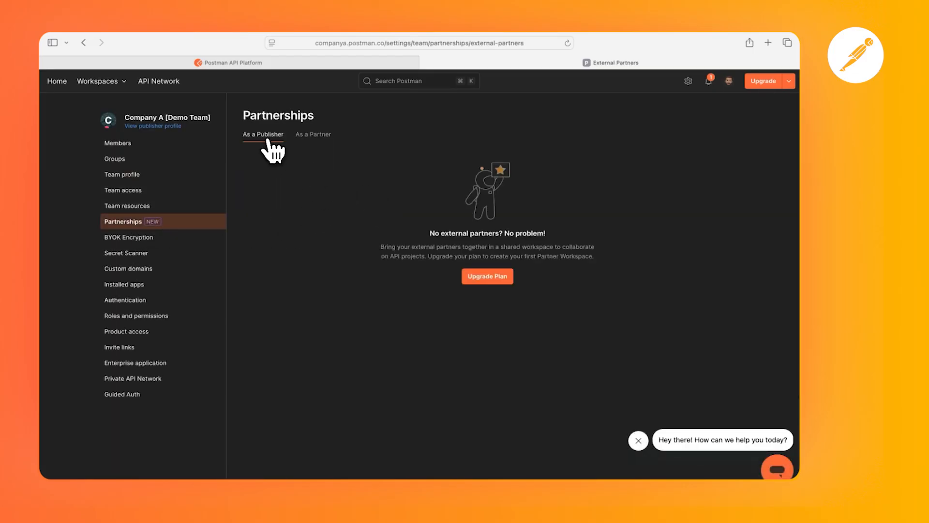
left_click(313, 135)
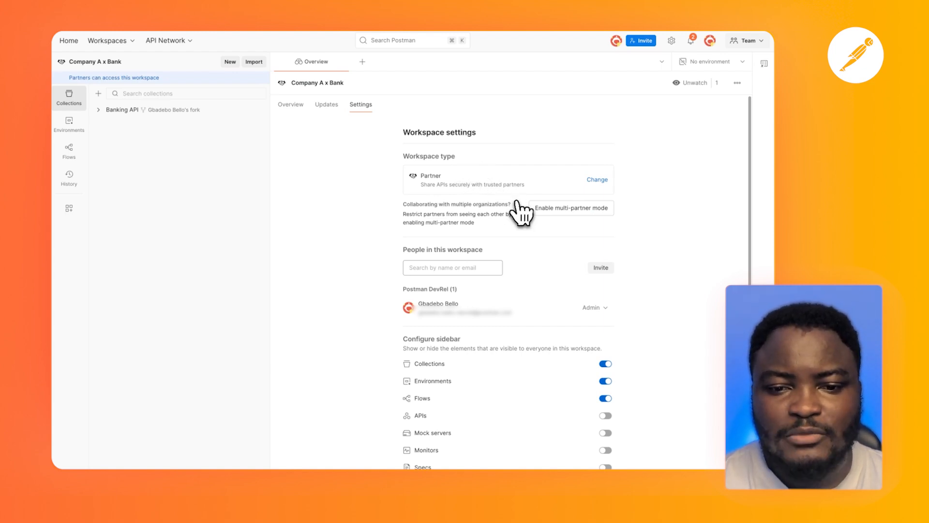
In the admin's Company A x Bank workspace settings, view the multi-partner mode explanation and dismiss it without enabling the mode
left_click(551, 212)
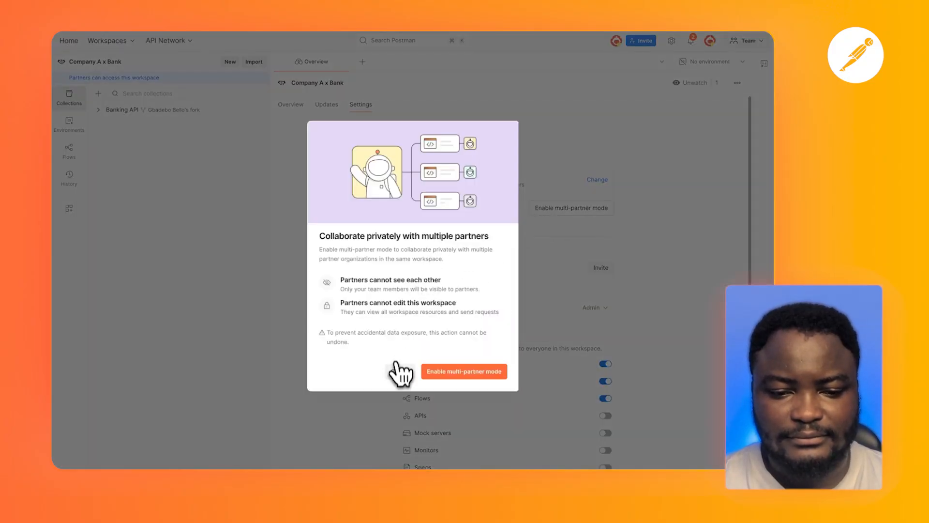
left_click(398, 371)
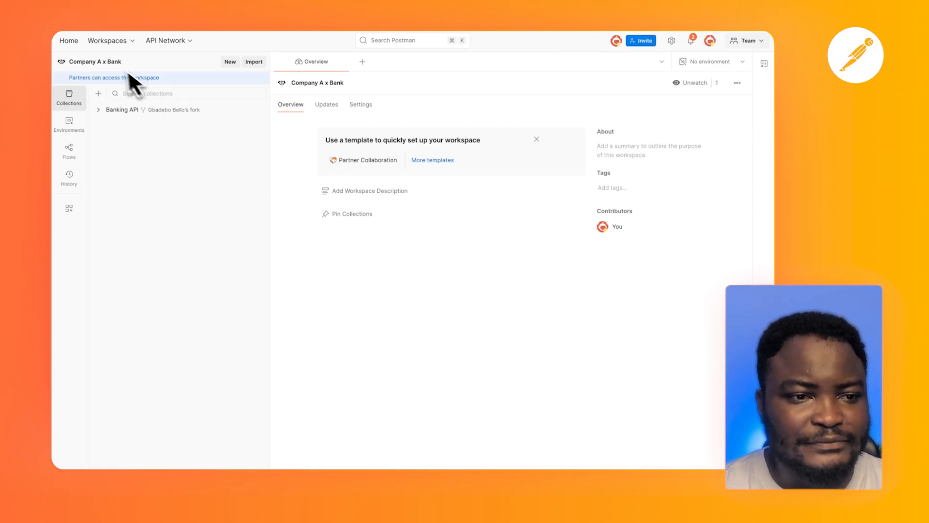
Draft a workspace update titled "Some API Changes" with the description "We adeded some new endpoints" and the Improvement category
left_click(330, 109)
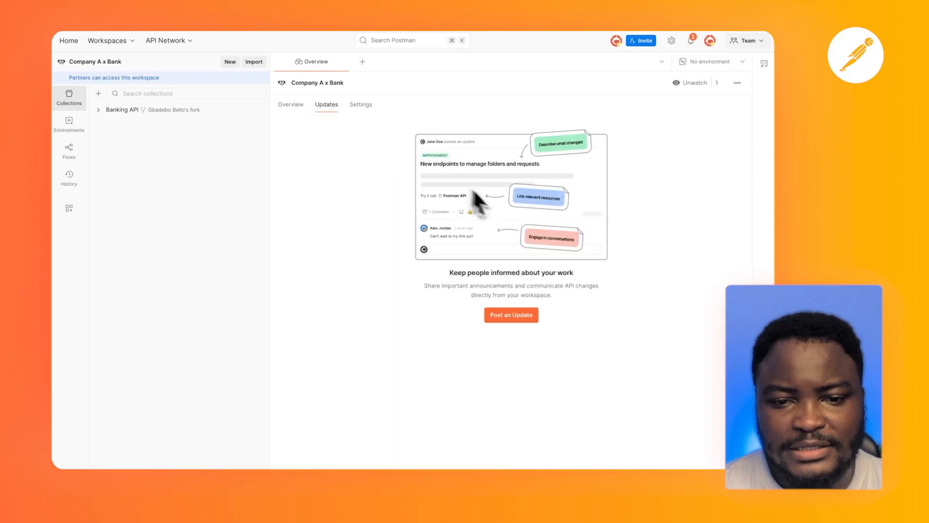
left_click(505, 316)
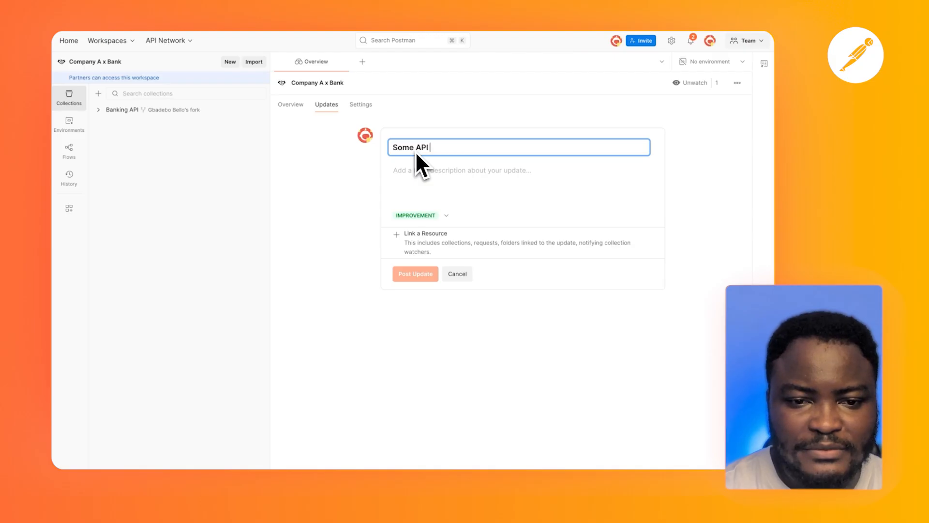
type("Some API Changes")
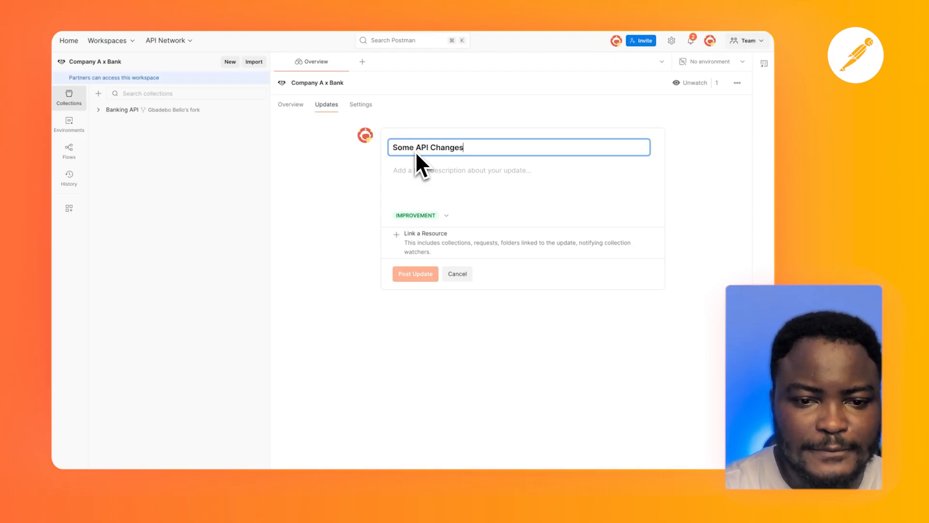
left_click(465, 183)
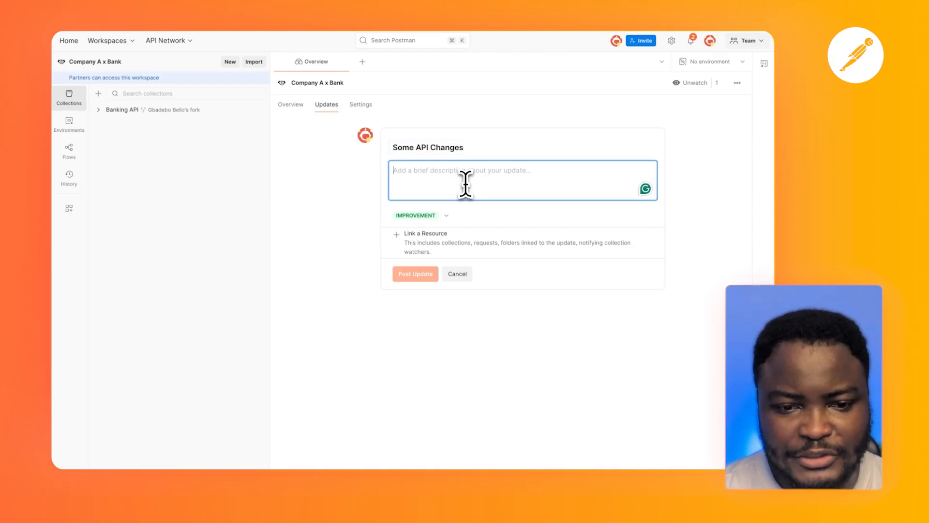
type("We adeded some new endpoints")
left_click(442, 218)
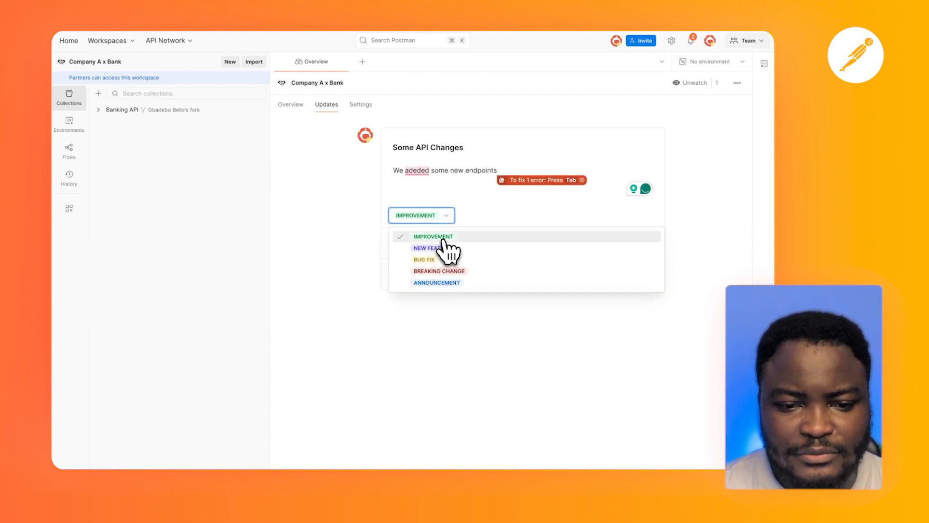
left_click(441, 239)
Link the Generate API key and List Accounts requests to the update and post it to the workspace watchers
left_click(431, 244)
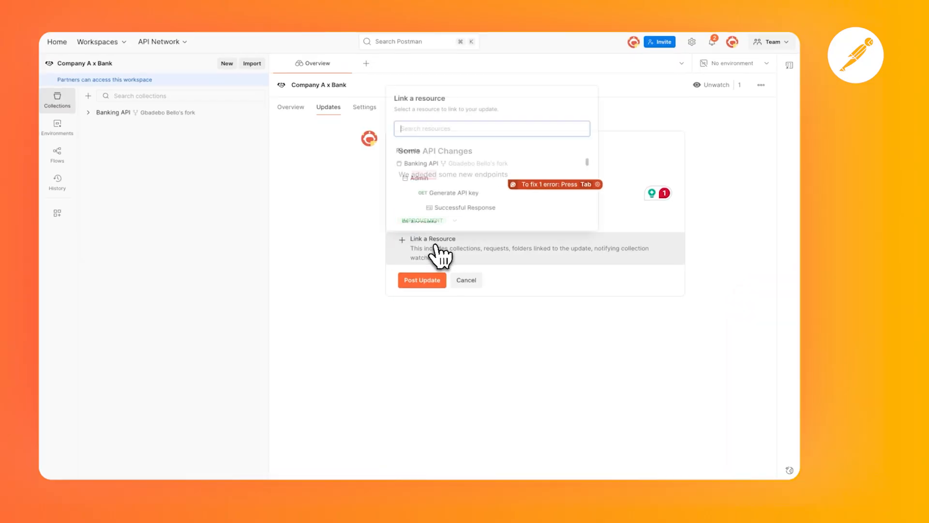
left_click(462, 193)
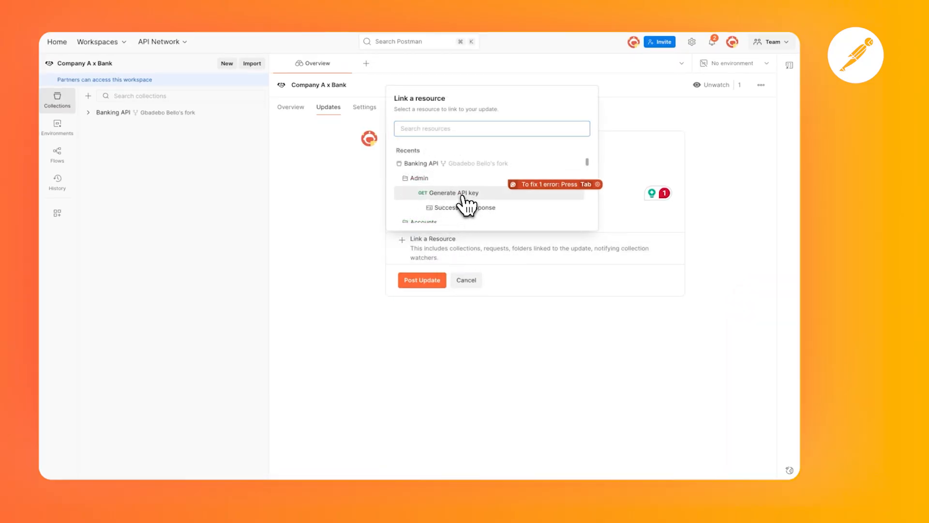
scroll(451, 213, "down", 3)
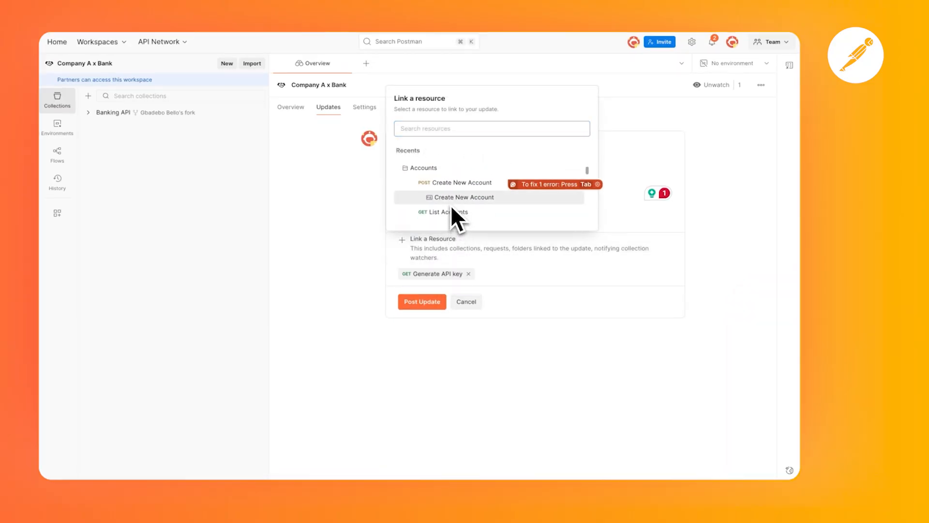
scroll(449, 205, "down", 2)
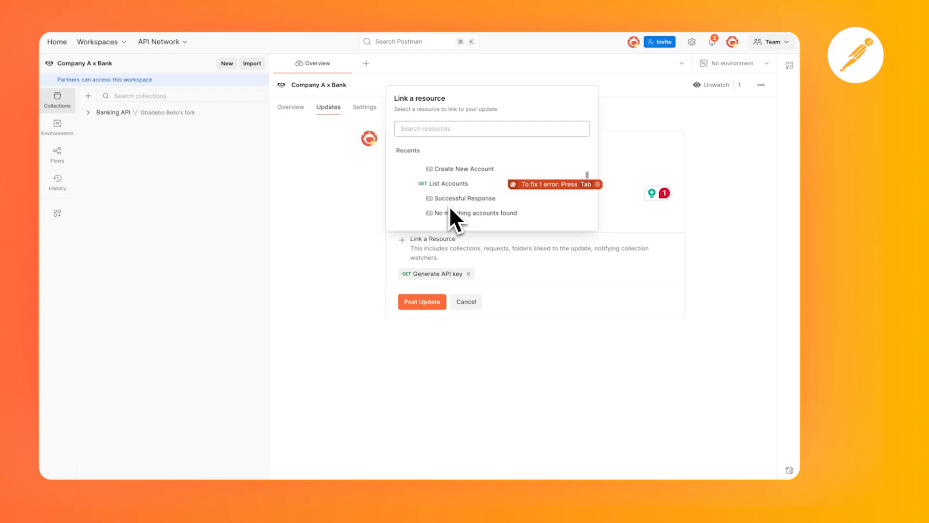
left_click(449, 206)
left_click(593, 286)
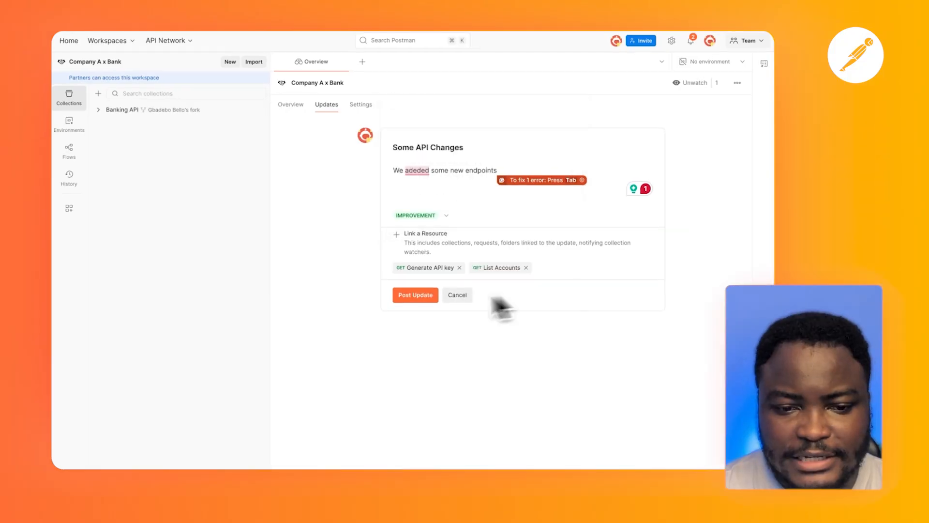
left_click(422, 302)
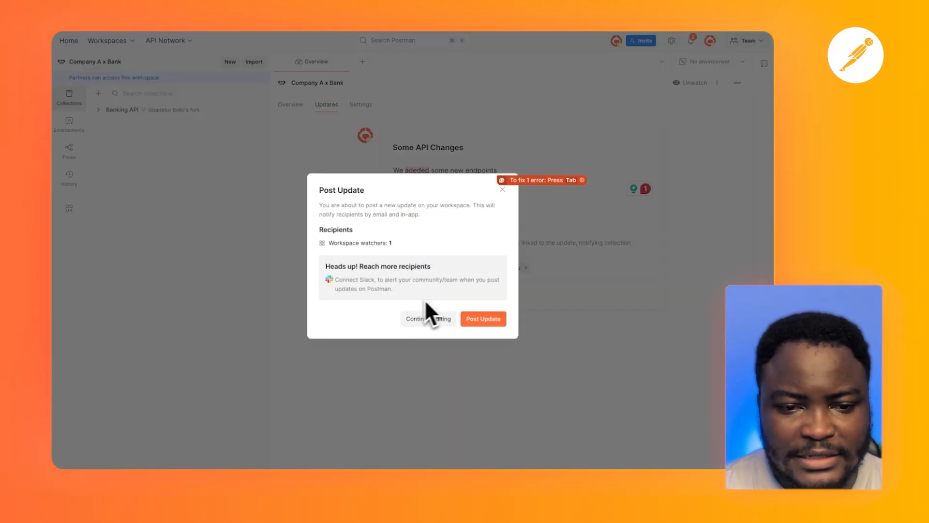
left_click(490, 320)
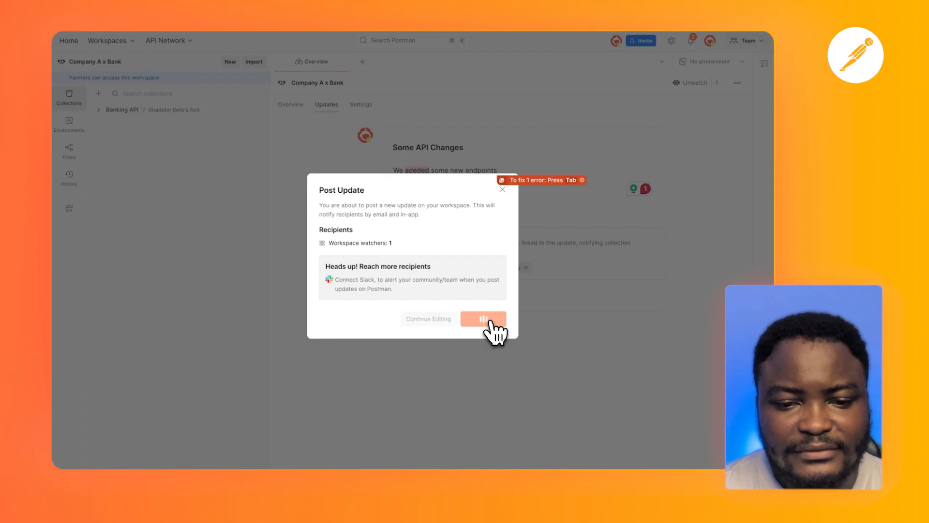